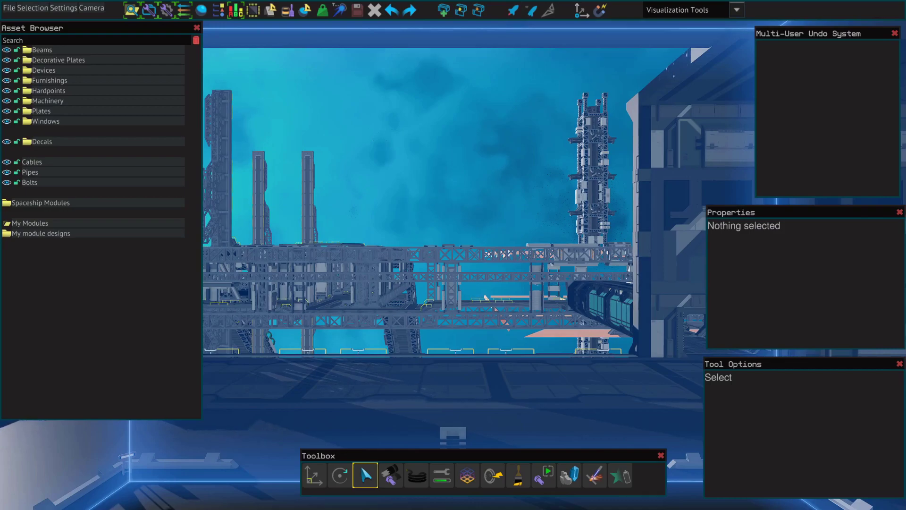
# - Search the parts for "thrust" and place a Triangle Thruster Base Tier 1, a Triangle Thruster Combustion Chamber and a Triangle Thruster Nozzle Tier 1
pyautogui.write('thrust')
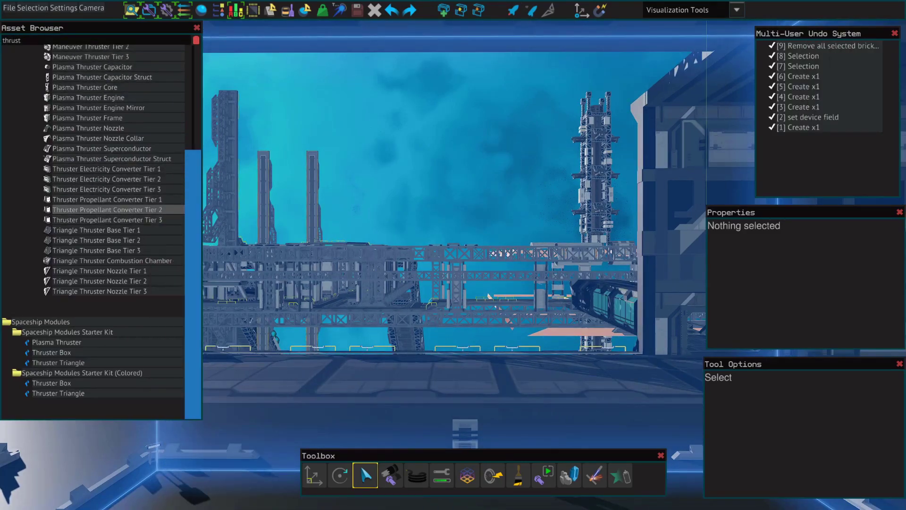
pyautogui.click(94, 230)
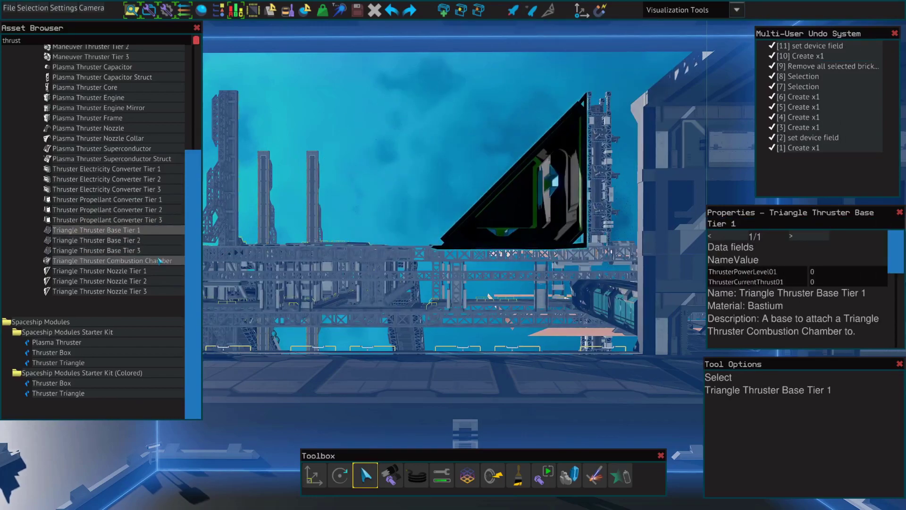
pyautogui.click(160, 261)
pyautogui.click(142, 271)
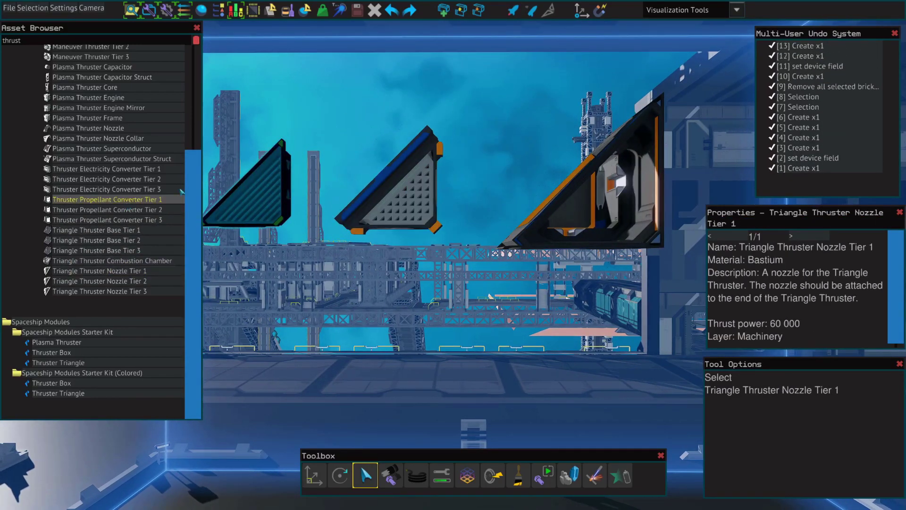
# - Place a Thruster Propellant Converter Tier 1 and a Thruster Electricity Converter Tier 1 above the triangle thruster parts
pyautogui.moveTo(181, 192); pyautogui.dragTo(505, 102)
pyautogui.scroll(-1, 513, 94)
pyautogui.moveTo(153, 170); pyautogui.dragTo(298, 139)
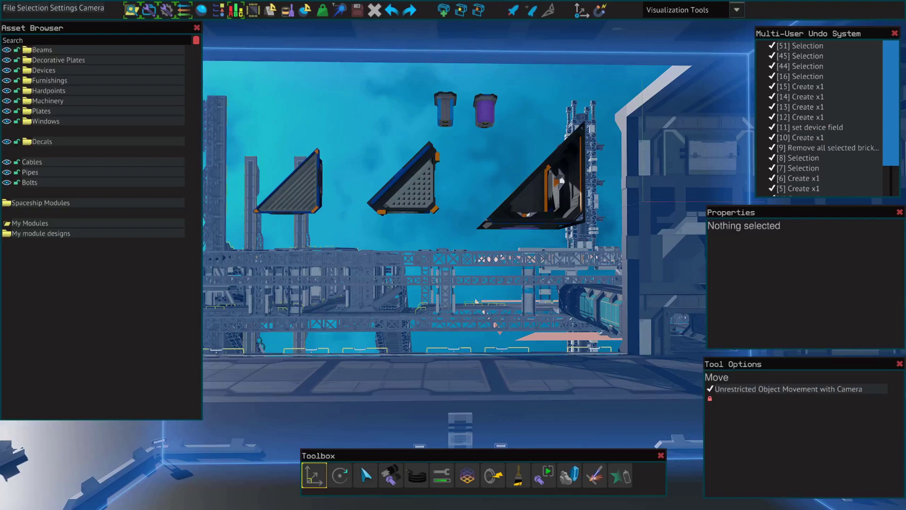
# - Move the triangle combustion chamber into the Triangle Thruster Base Tier 1
pyautogui.click(410, 200)
pyautogui.moveTo(406, 184); pyautogui.dragTo(534, 189)
pyautogui.press('s')
pyautogui.press('w')
# - Move the Triangle Thruster Nozzle Tier 1 onto the open end of the combustion chamber
pyautogui.click(304, 185)
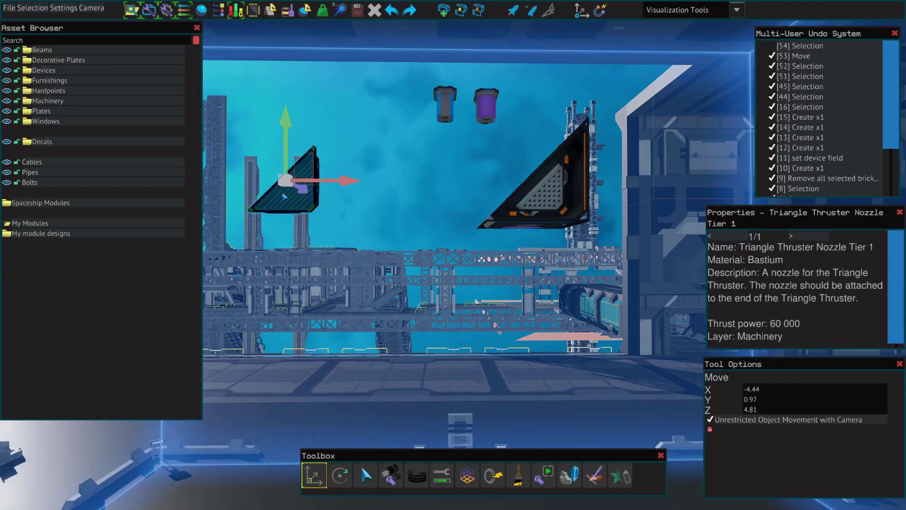
pyautogui.moveTo(304, 184); pyautogui.dragTo(522, 191)
pyautogui.press('s')
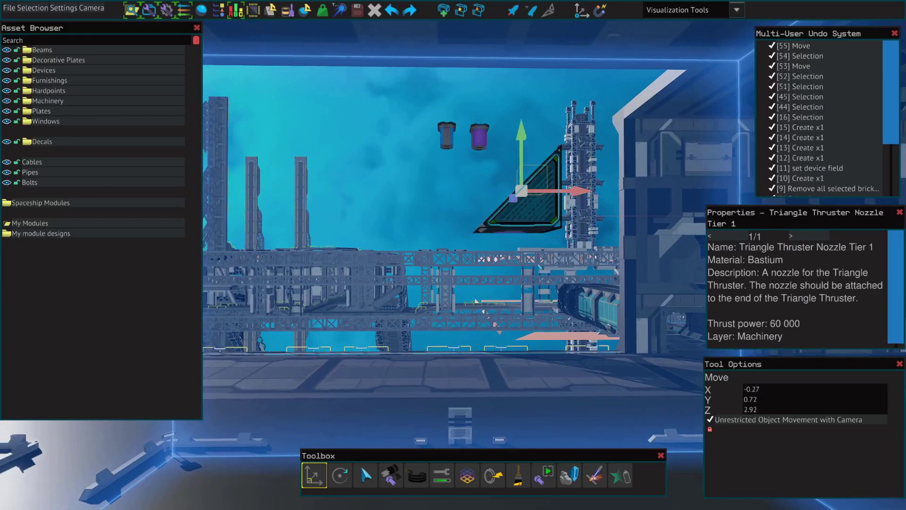
# - Rotate the purple Thruster Propellant Converter Tier 1 and fit it into the slot on the underside of the combustion chamber
pyautogui.click(487, 152)
pyautogui.click(478, 141)
pyautogui.moveTo(477, 141); pyautogui.dragTo(412, 159)
pyautogui.press('d')
pyautogui.press('w')
pyautogui.press('a')
pyautogui.press('Home')
pyautogui.press('Home')
pyautogui.press('s')
pyautogui.press('a')
pyautogui.press('Home')
pyautogui.press('Home')
pyautogui.press('Home')
pyautogui.press('Home')
pyautogui.press('Home')
pyautogui.press('s')
pyautogui.click(438, 189)
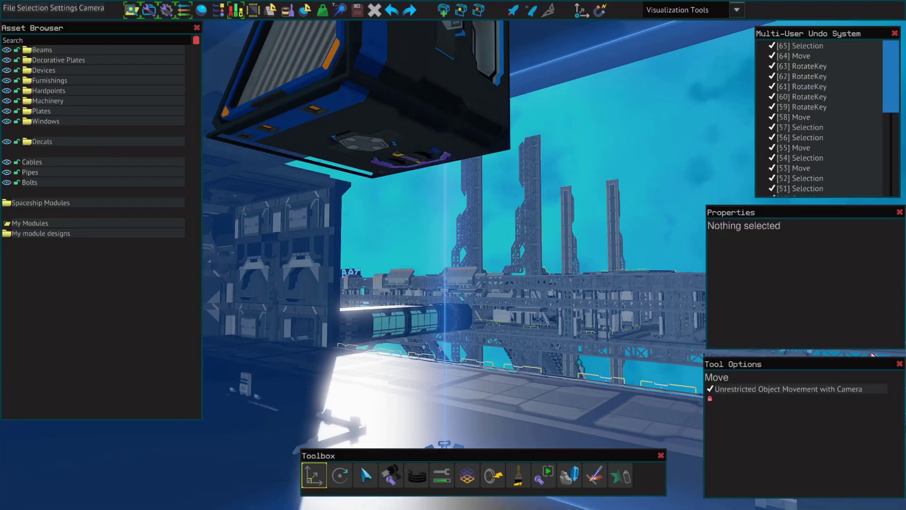
# - Rotate the Thruster Electricity Converter Tier 1 and fit it into the slot on the vertical side of the combustion chamber
pyautogui.press('s')
pyautogui.click(452, 179)
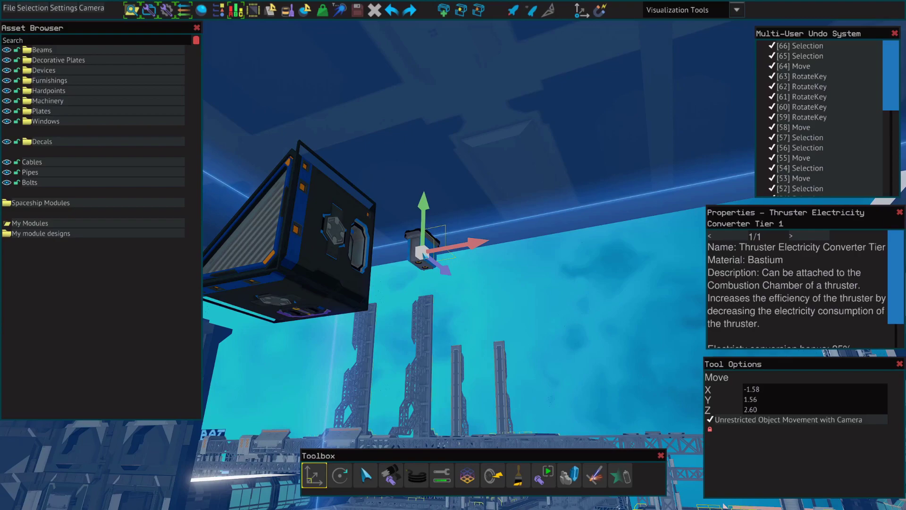
pyautogui.press('Home')
pyautogui.press('Home')
pyautogui.press('pagedown')
pyautogui.press('Home')
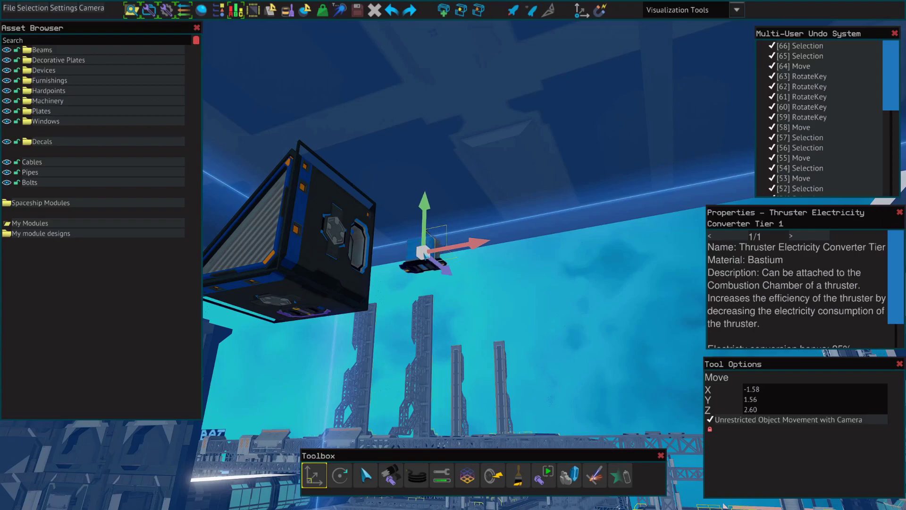
pyautogui.press('pagedown')
pyautogui.moveTo(425, 254); pyautogui.dragTo(348, 249)
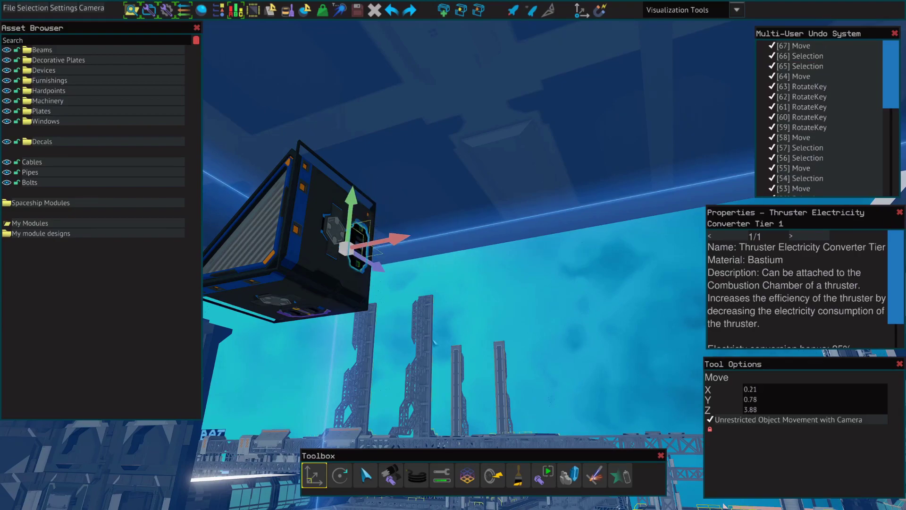
pyautogui.click(433, 341)
# - Select all five thruster parts and bolt them together with Autobolt, using Add bolts and Apply to selection
pyautogui.press('a')
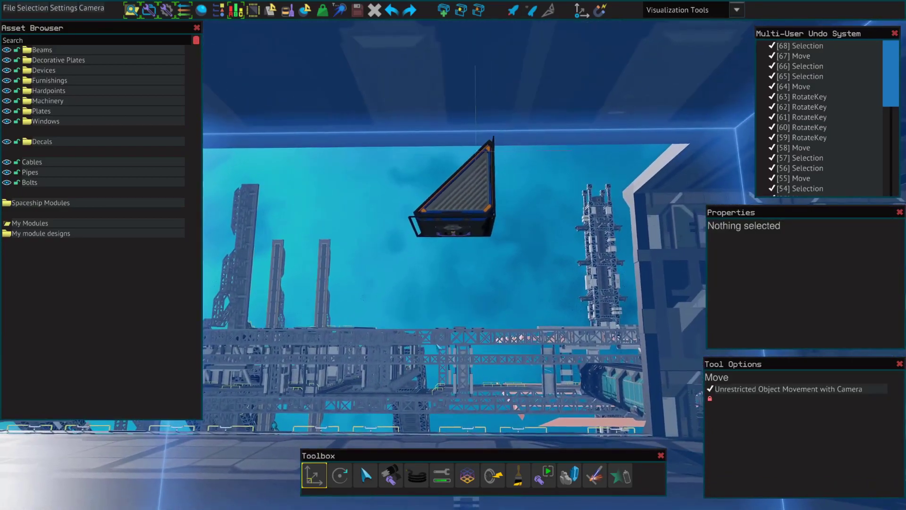
pyautogui.moveTo(356, 111); pyautogui.dragTo(556, 261)
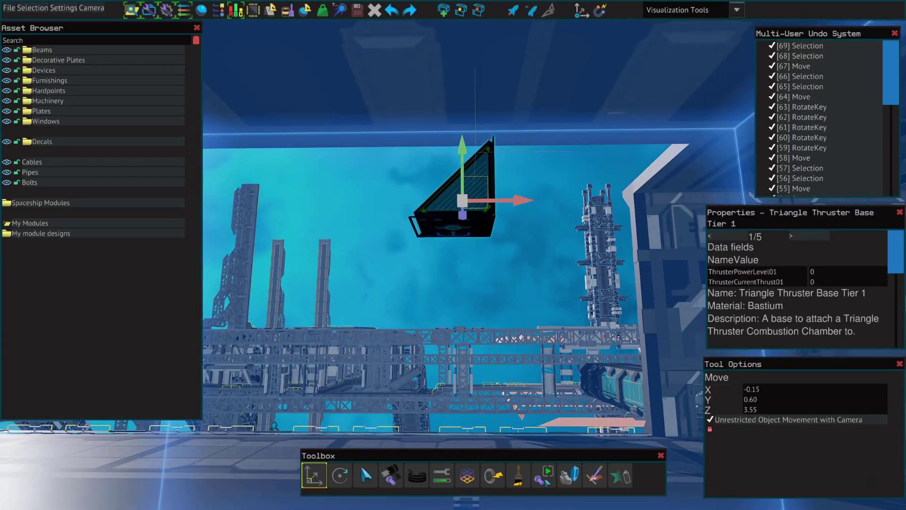
pyautogui.click(546, 479)
pyautogui.click(558, 385)
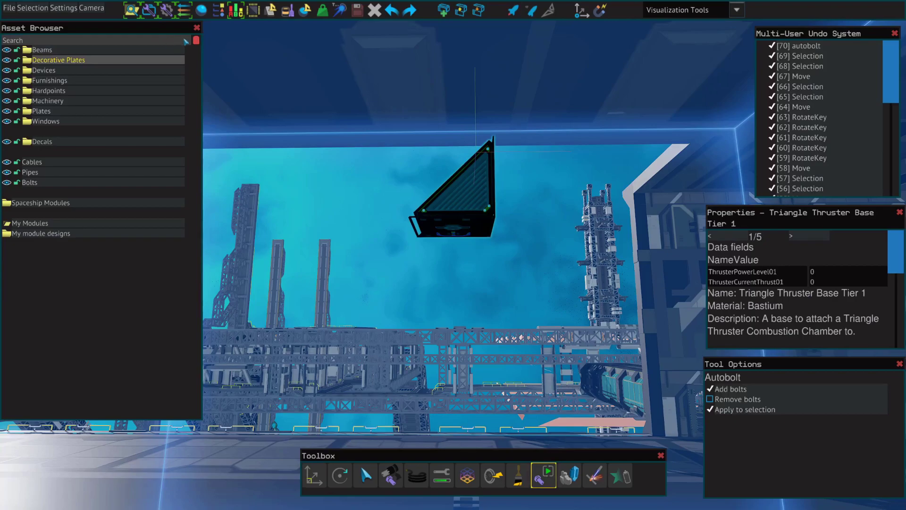
# - Search the parts for "hard" and place a Device Hardpoint on the assembled triangle thruster
pyautogui.click(170, 43)
pyautogui.write('hard')
pyautogui.click(150, 63)
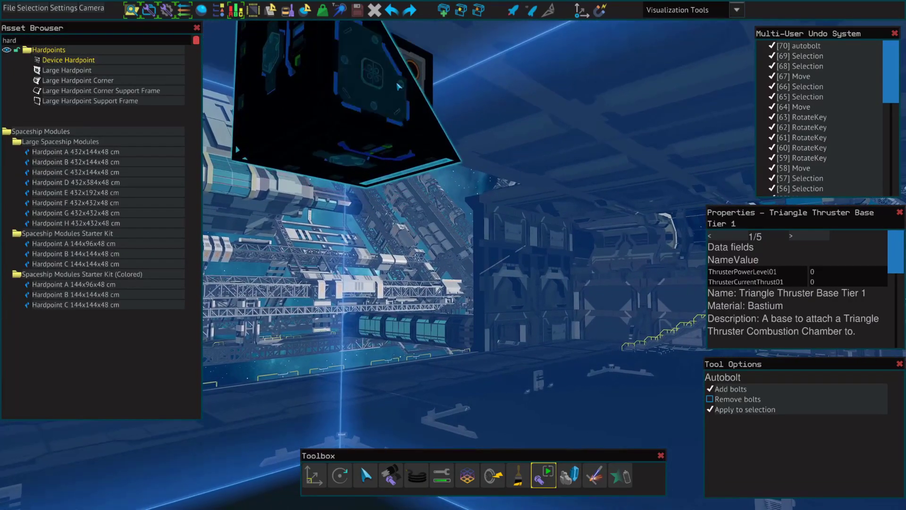
pyautogui.click(387, 84)
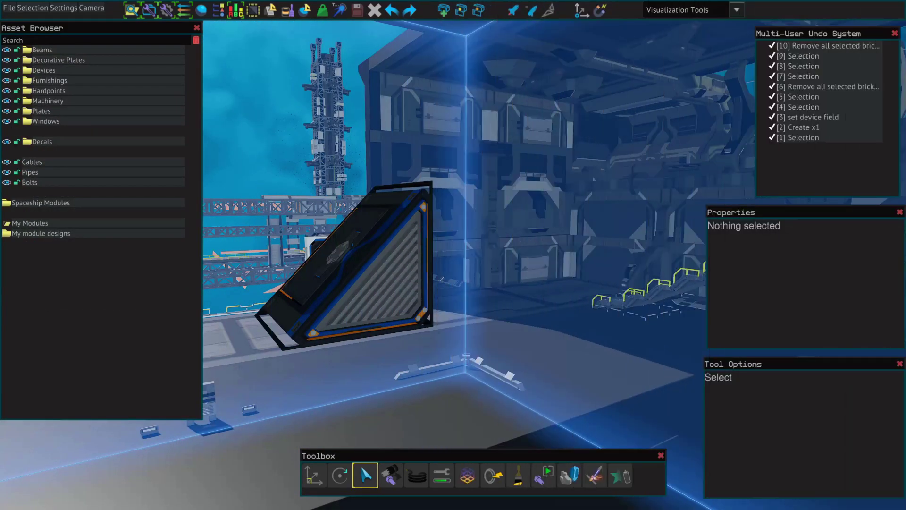
pyautogui.press('a')
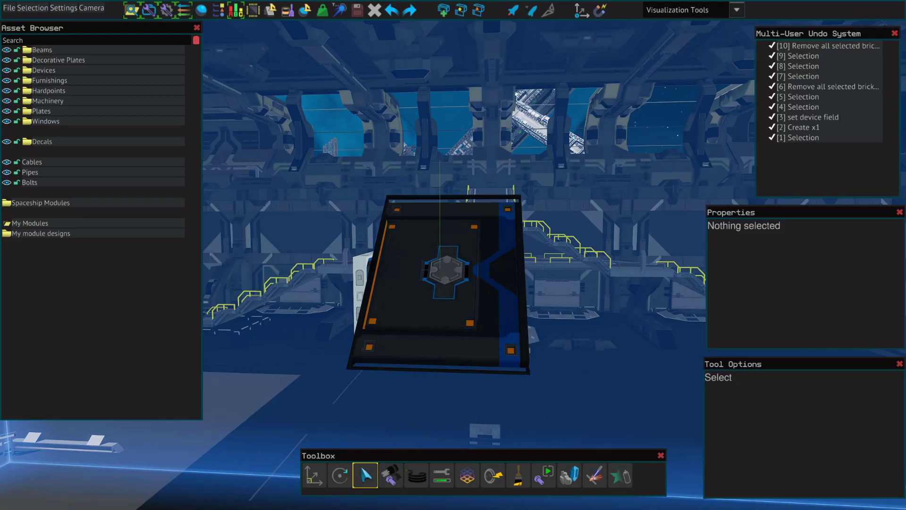
pyautogui.moveTo(439, 269); pyautogui.dragTo(330, 271)
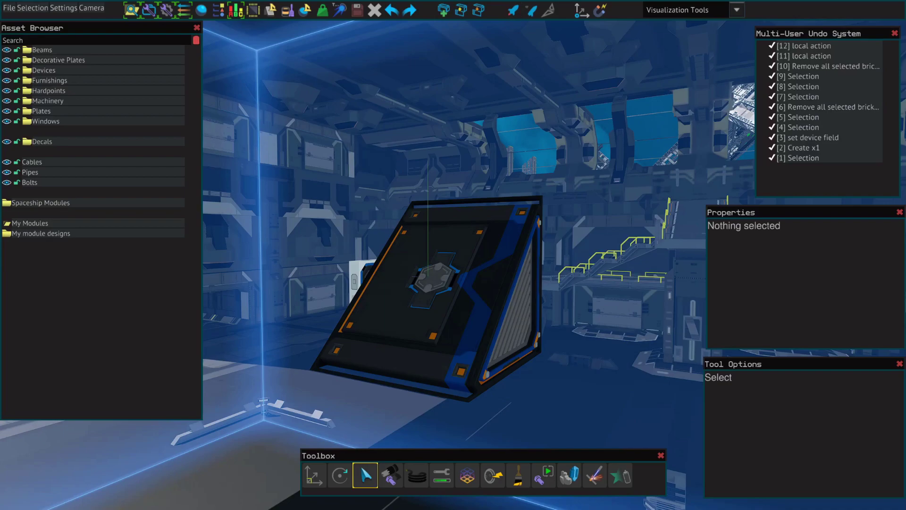
pyautogui.press('s')
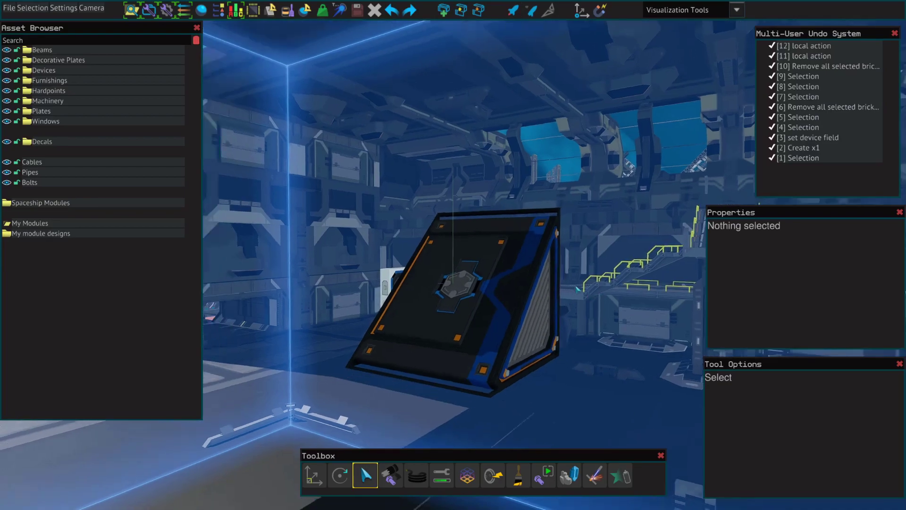
pyautogui.press('d')
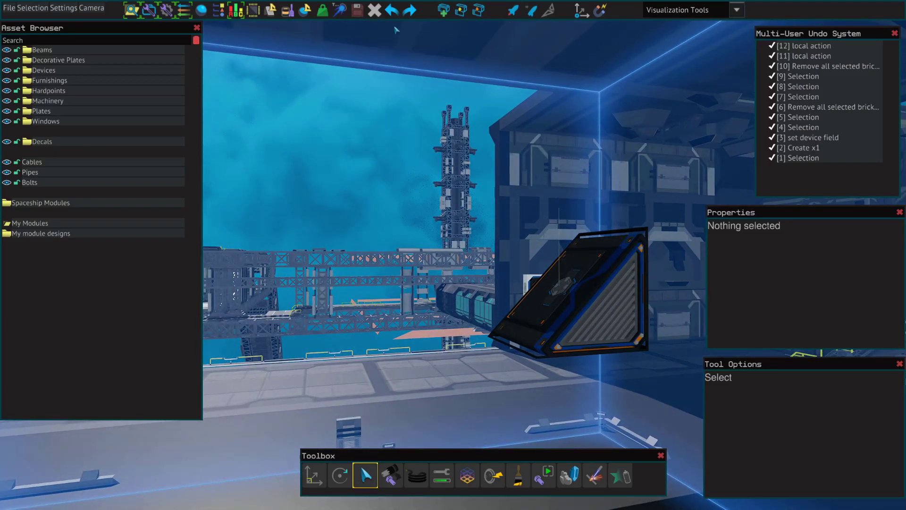
# - Open the Thruster Field Name Tool, check its naming mode and the thruster base's data fields, and close the tool
pyautogui.click(340, 11)
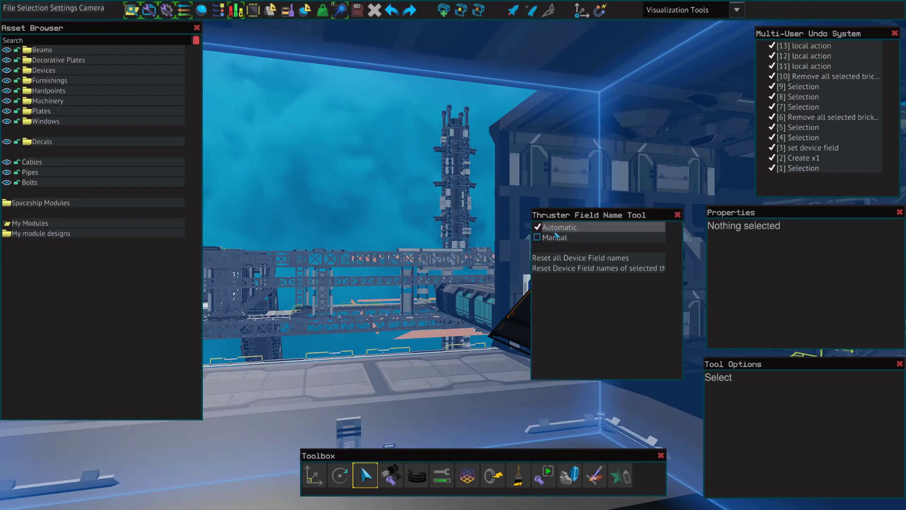
pyautogui.press('d')
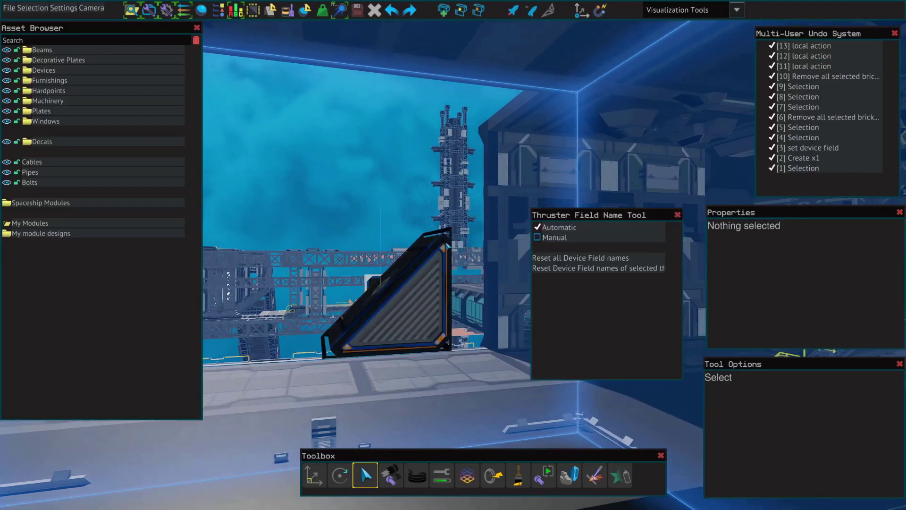
pyautogui.click(435, 244)
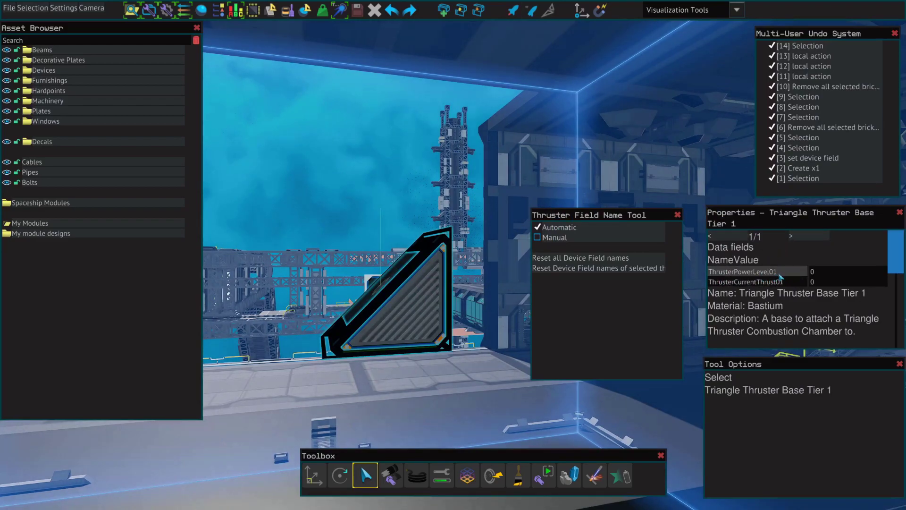
pyautogui.click(677, 215)
# - Paste a flipped copy of the triangle thruster above the original one
pyautogui.press('a')
pyautogui.hotkey('ctrl', 'v')
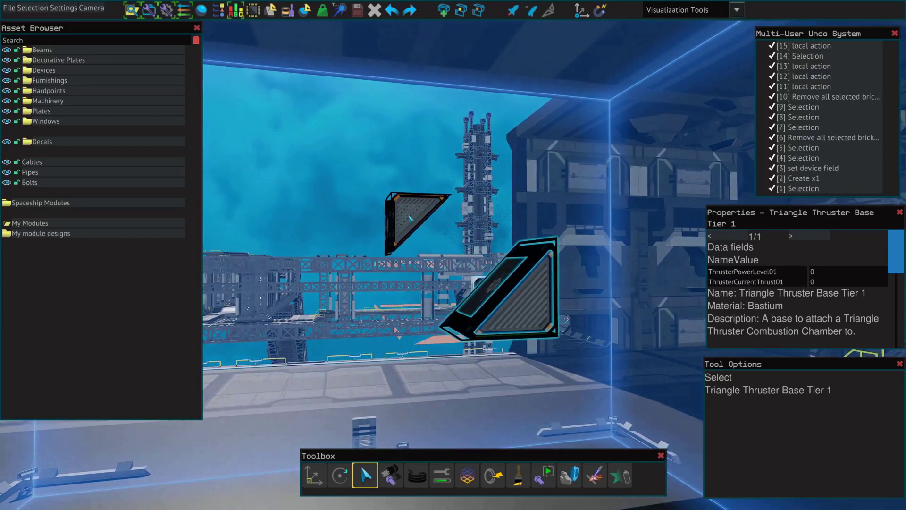
pyautogui.scroll(-3, 396, 231)
pyautogui.scroll(1, 397, 222)
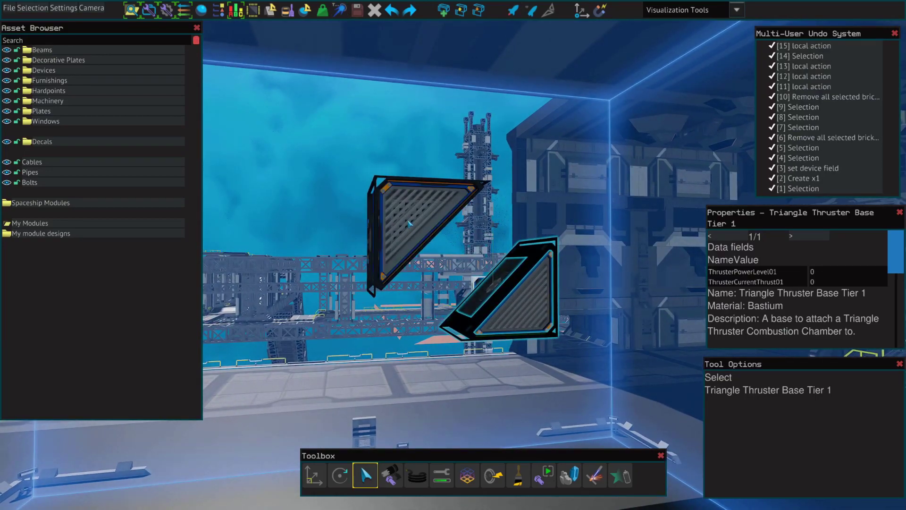
pyautogui.click(409, 223)
# - Compare the data field names of the copied and the original thruster base while they are apart
pyautogui.click(485, 188)
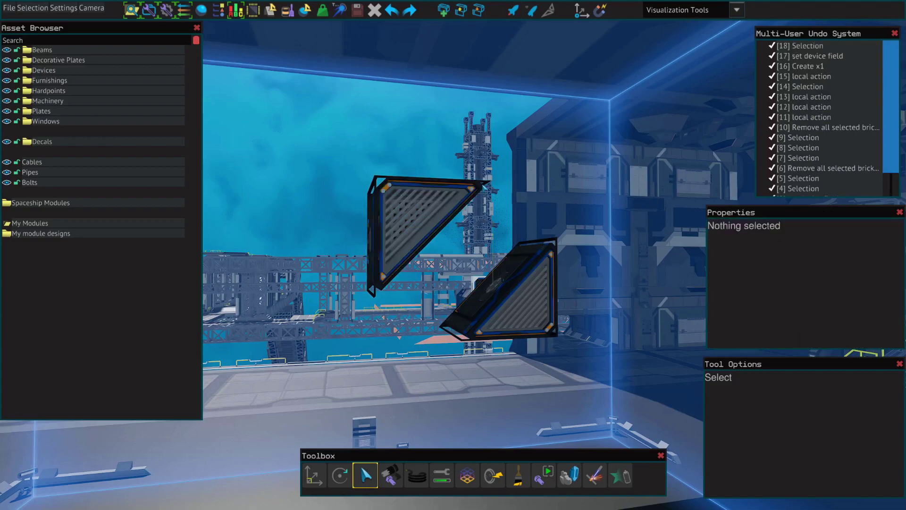
pyautogui.click(484, 189)
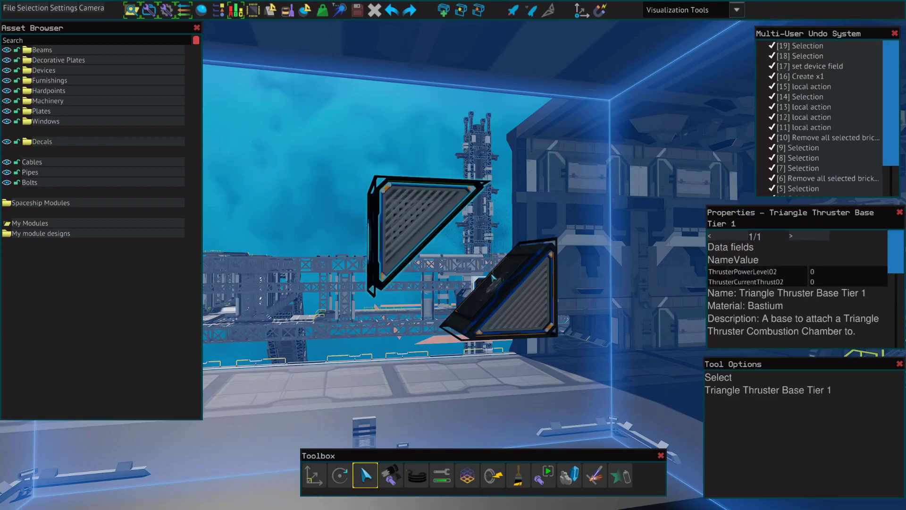
pyautogui.click(534, 269)
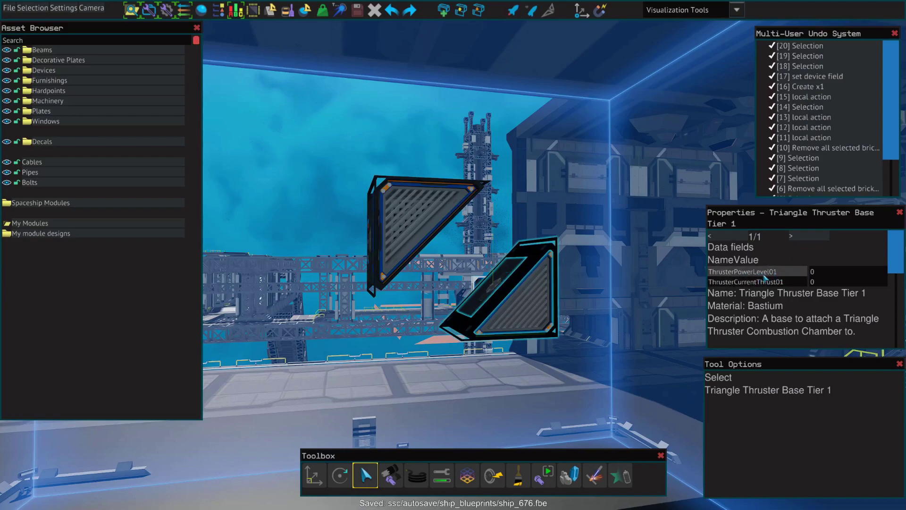
# - Move the copied thruster against the sloped side of the original so the two form a box
pyautogui.moveTo(232, 153); pyautogui.dragTo(385, 297)
pyautogui.click(323, 471)
pyautogui.moveTo(311, 219); pyautogui.dragTo(371, 273)
pyautogui.click(361, 302)
# - Check the data field names of both thruster bases in the joined pair
pyautogui.press('a')
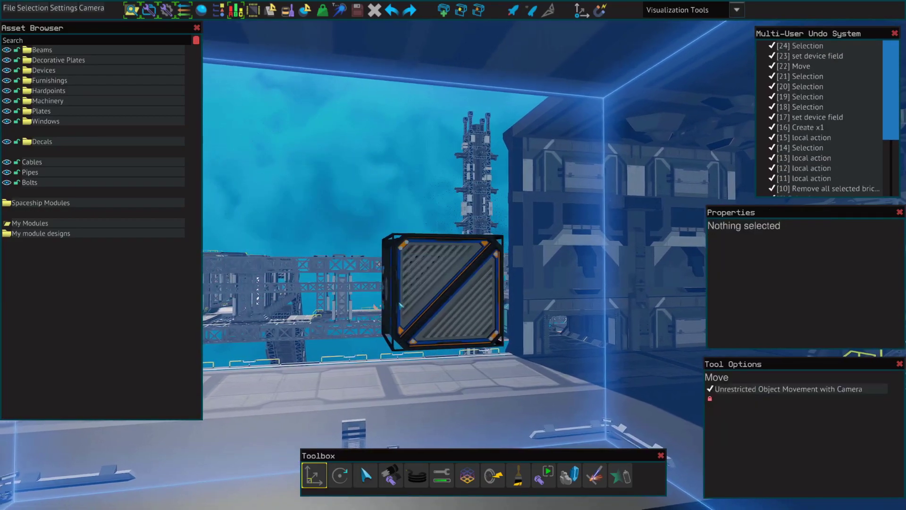
pyautogui.click(519, 297)
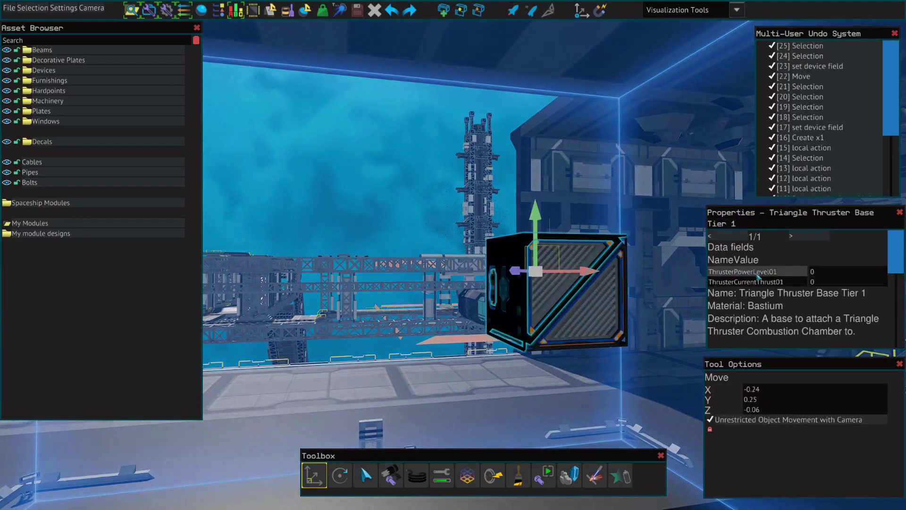
pyautogui.press('d')
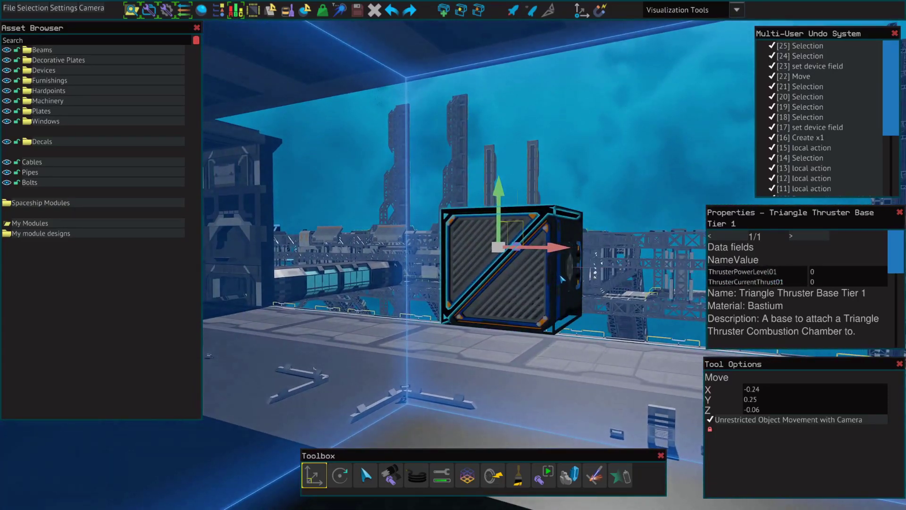
pyautogui.click(561, 279)
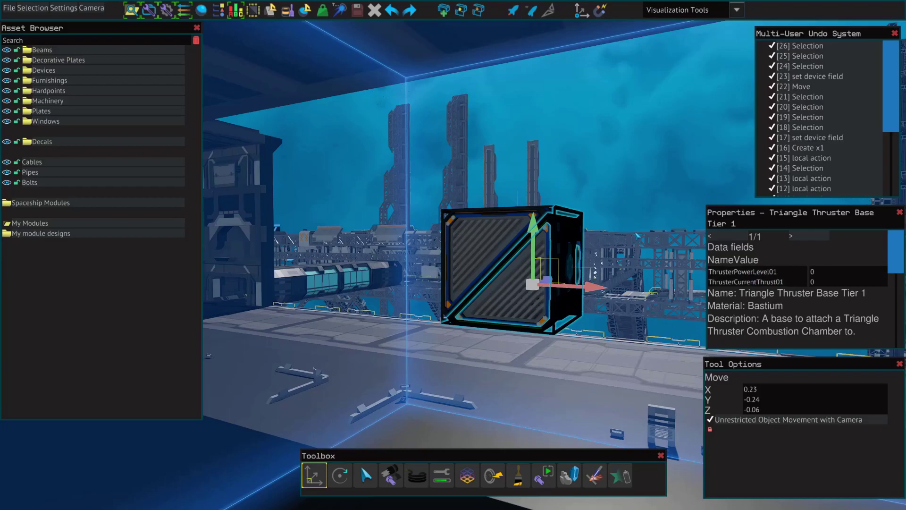
# - Paste a third, flipped triangle thruster directly beside the joined pair
pyautogui.press('a')
pyautogui.press('s')
pyautogui.hotkey('ctrl', 'v')
pyautogui.press('s')
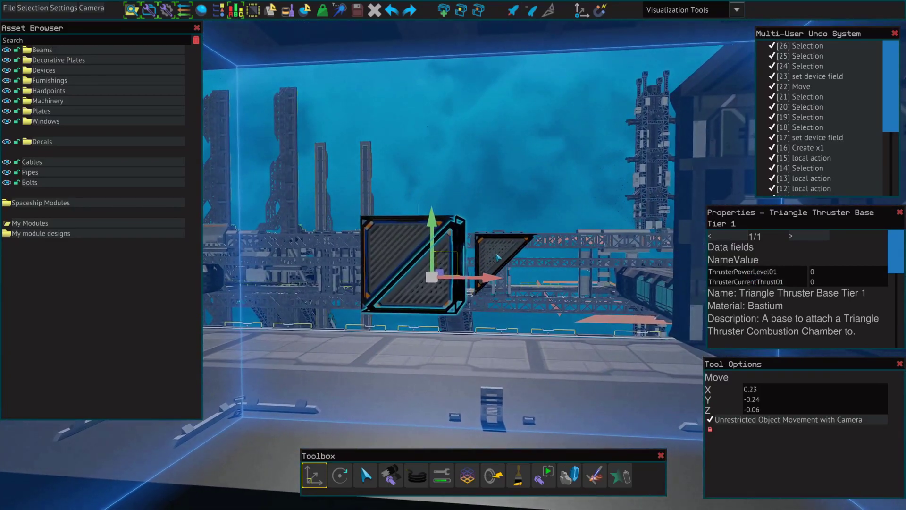
pyautogui.click(493, 255)
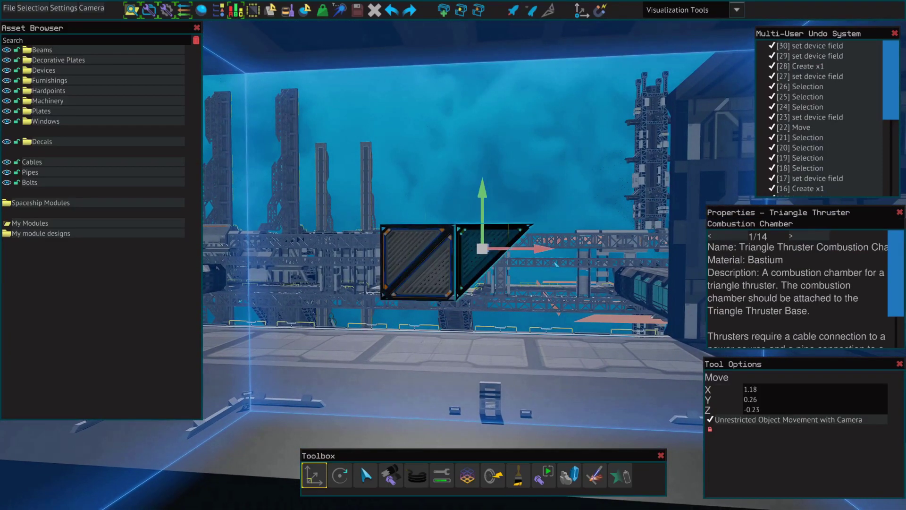
# - Paste a fourth triangle thruster, rotate it and place it against the third one to complete a second box
pyautogui.hotkey('ctrl', 'v')
pyautogui.press('r')
pyautogui.press('r')
pyautogui.press('s')
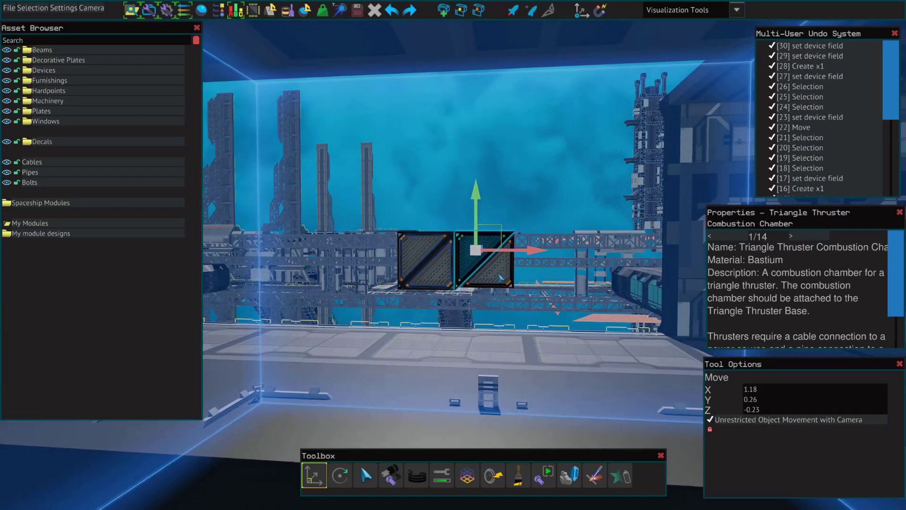
pyautogui.click(501, 271)
pyautogui.click(615, 200)
# - Examine the data field names of the thruster bases across the two adjacent thruster boxes and clear the selection
pyautogui.press('w')
pyautogui.press('d')
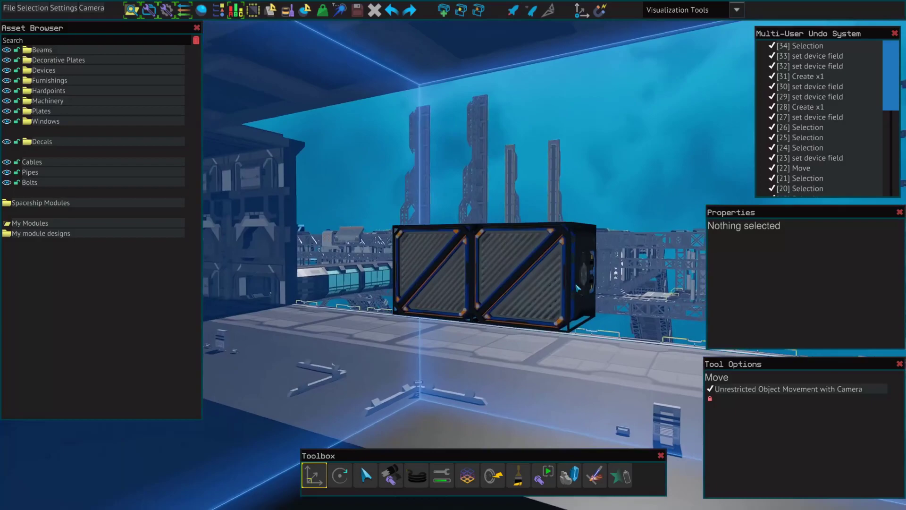
pyautogui.click(481, 278)
pyautogui.press('space')
pyautogui.press('w')
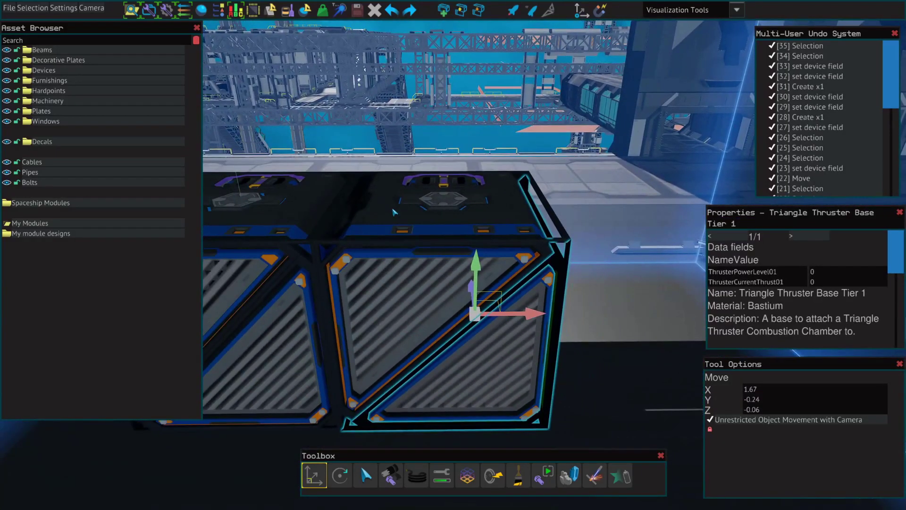
pyautogui.click(394, 213)
pyautogui.press('a')
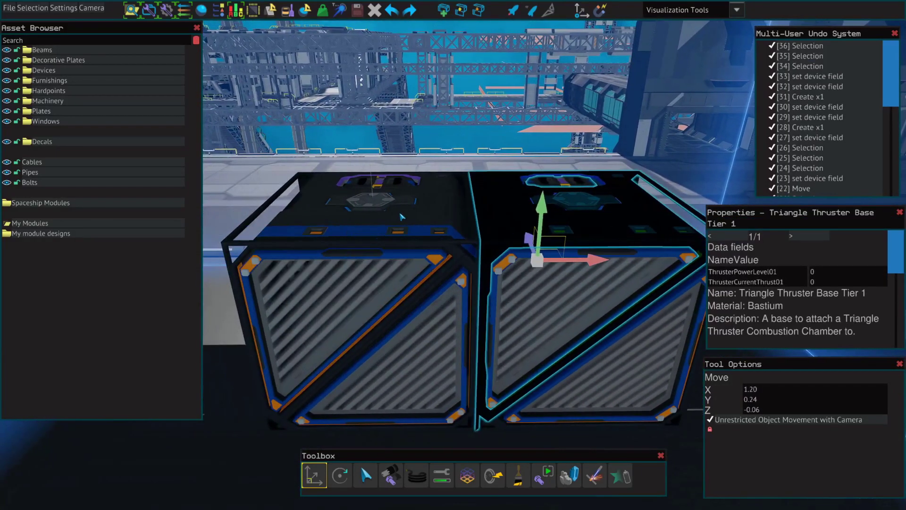
pyautogui.click(401, 217)
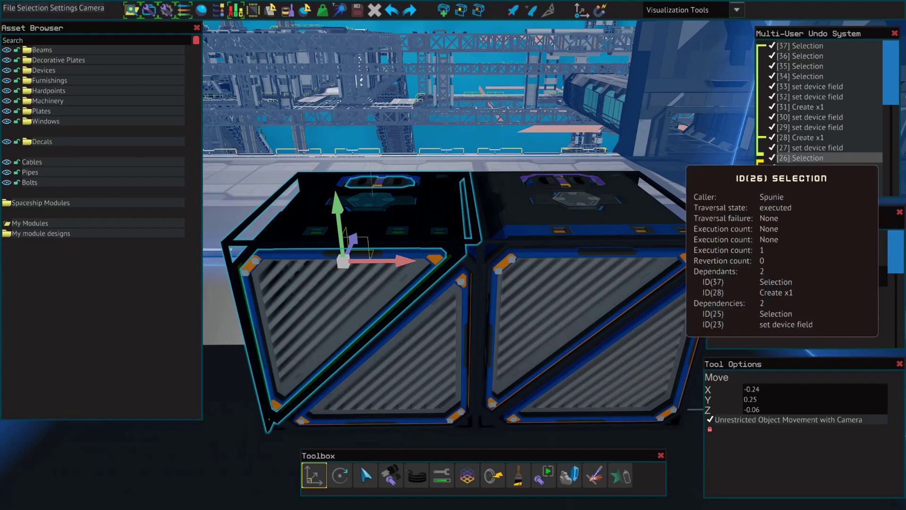
pyautogui.press('Escape')
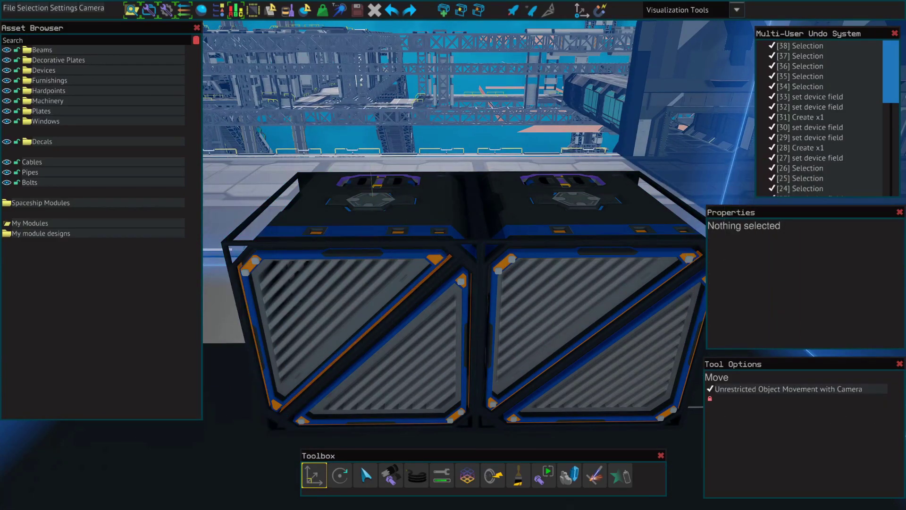